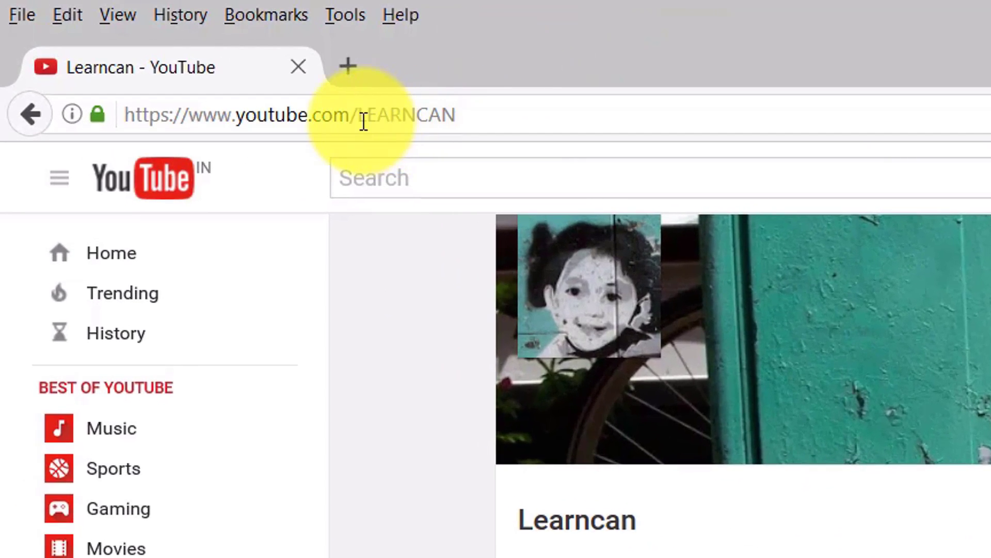
# - Search Google for 'paypal' in a new tab and open the top PayPal result in its own tab
pyautogui.click(170, 55)
pyautogui.moveTo(361, 119); pyautogui.dragTo(509, 113)
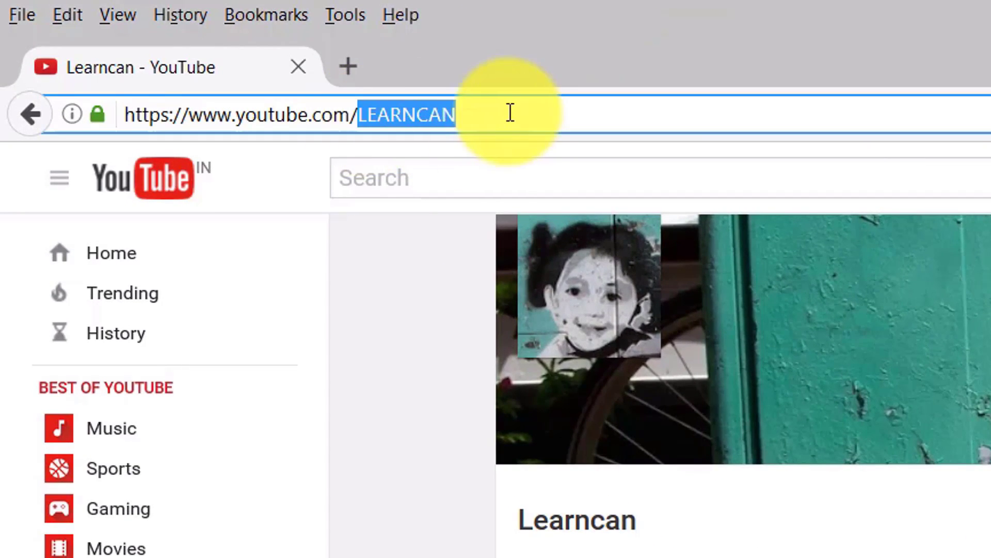
pyautogui.click(415, 357)
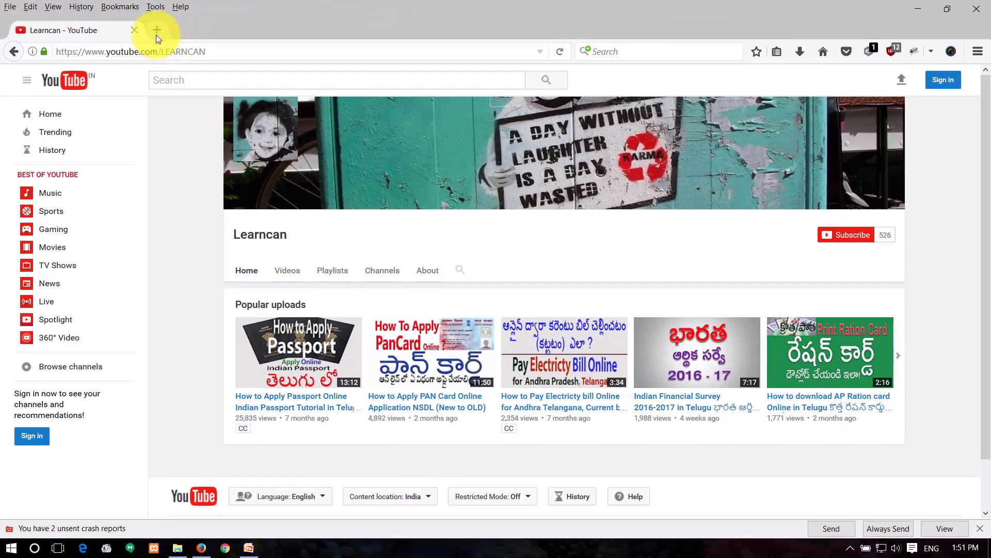
pyautogui.click(156, 31)
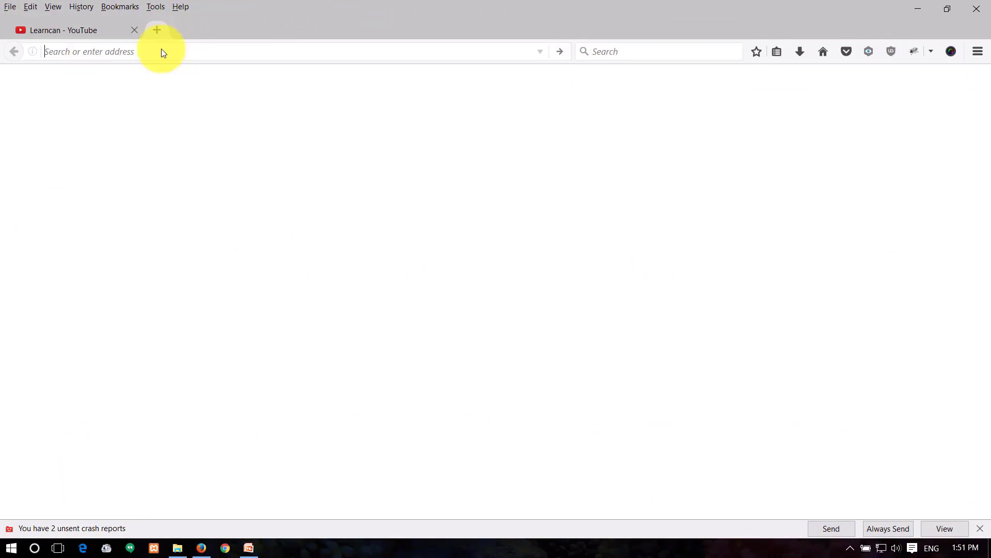
pyautogui.write('paypal')
pyautogui.press('Return')
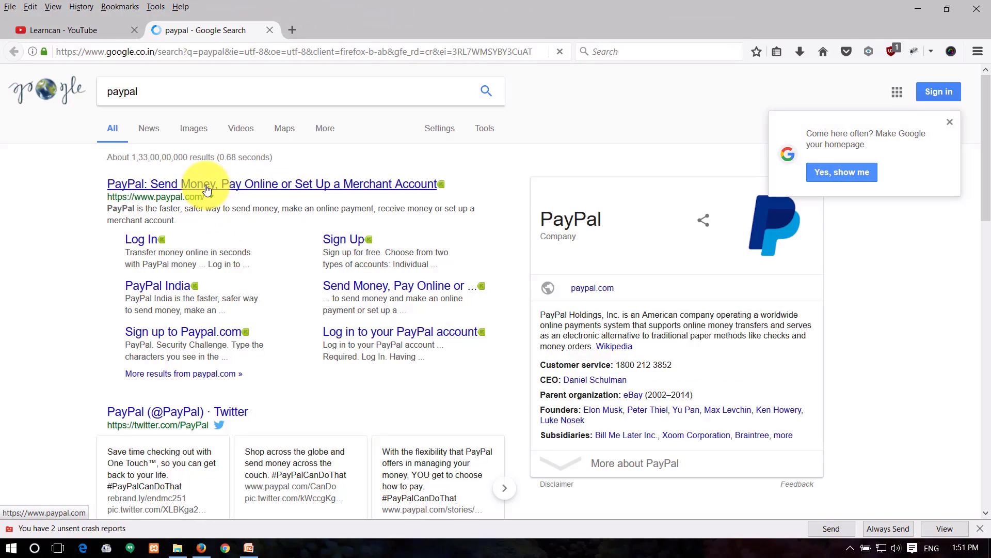
pyautogui.rightClick(206, 186)
pyautogui.click(302, 72)
# - Start an Individual PayPal sign-up with email and password, reaching the personal details form
pyautogui.click(328, 29)
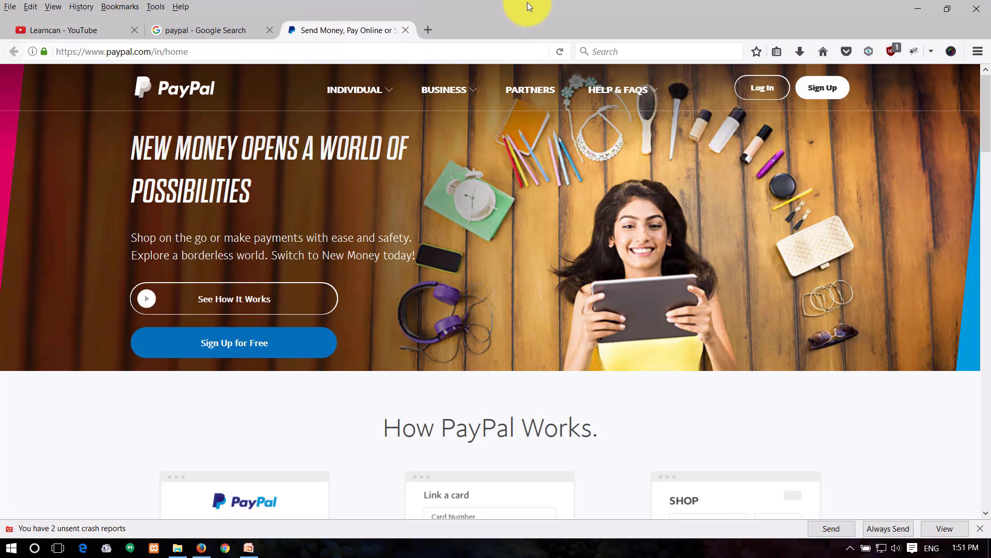
pyautogui.click(810, 89)
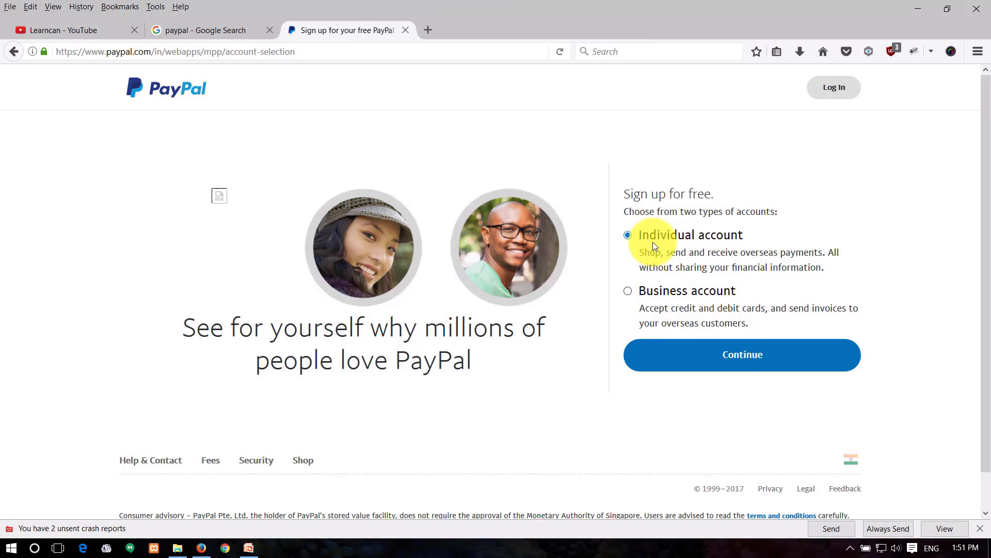
pyautogui.click(742, 356)
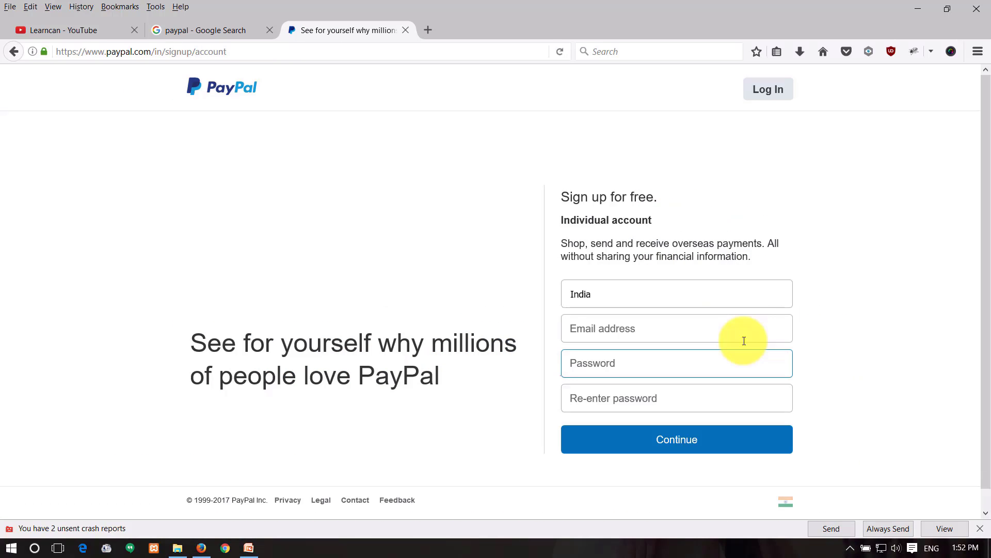
pyautogui.click(728, 329)
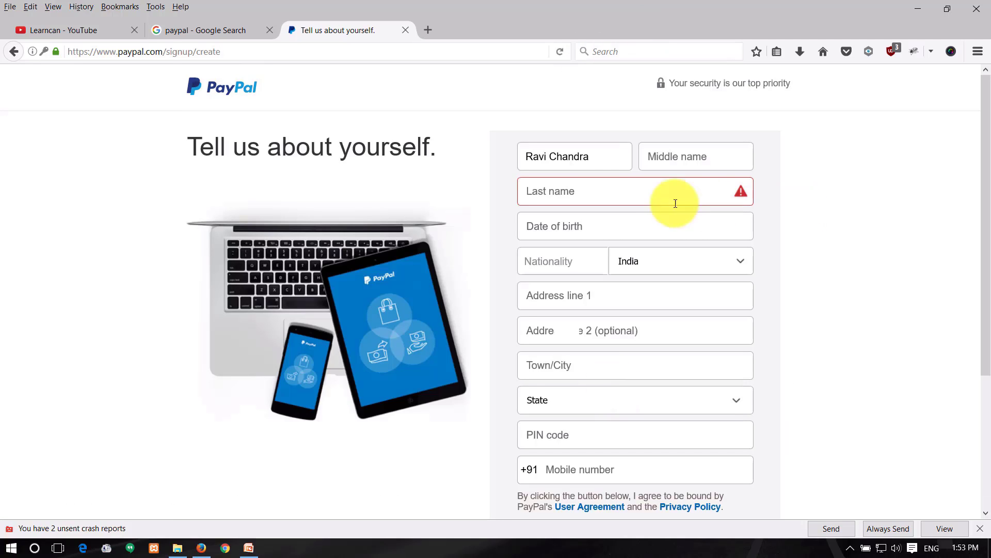
pyautogui.click(599, 197)
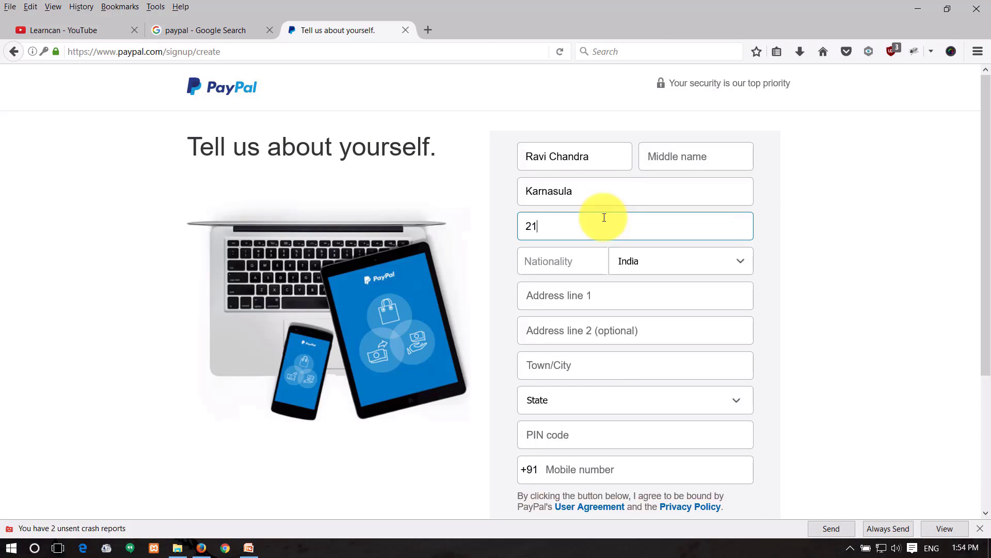
# - Enter the date of birth, both address lines, town, state and PIN code
pyautogui.write('/12/1990')
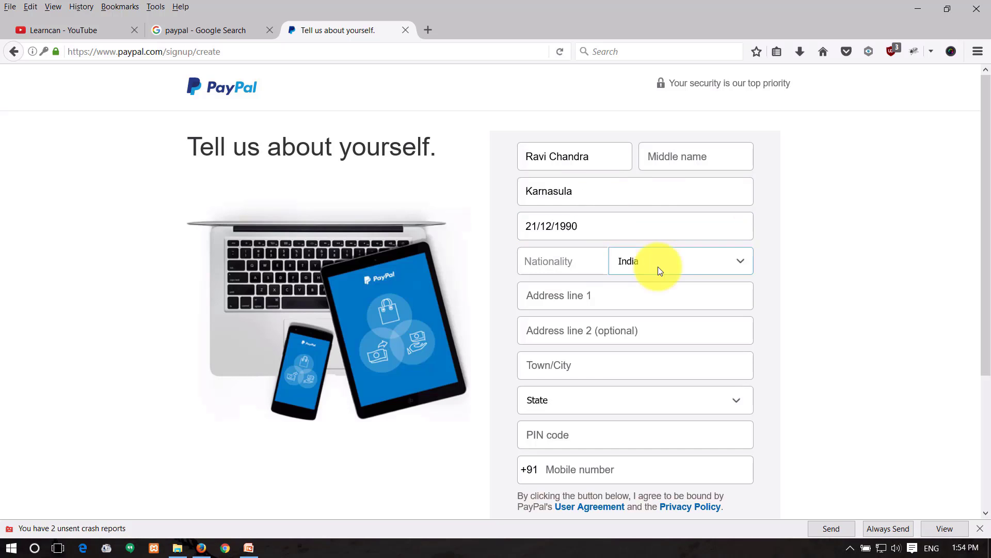
pyautogui.click(613, 288)
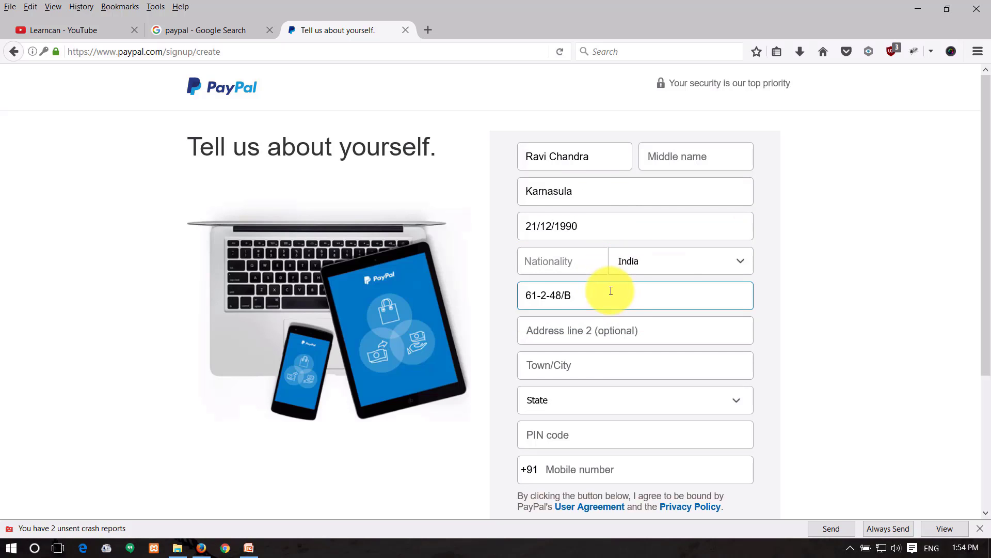
pyautogui.click(631, 316)
pyautogui.write('J')
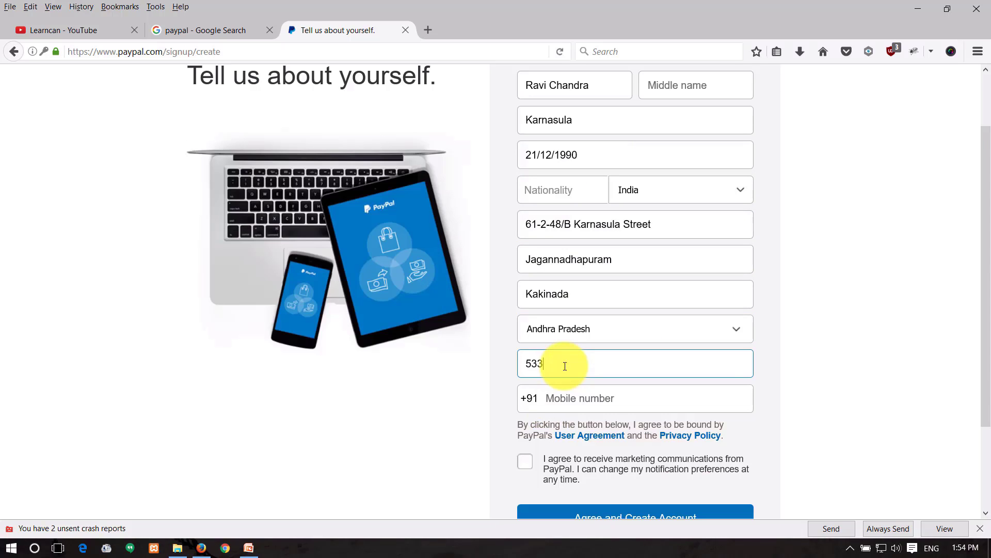
pyautogui.write('002')
pyautogui.click(779, 342)
# - Enter the mobile number, opt into marketing communications and create the account
pyautogui.scroll(-2, 779, 342)
pyautogui.click(614, 327)
pyautogui.click(525, 390)
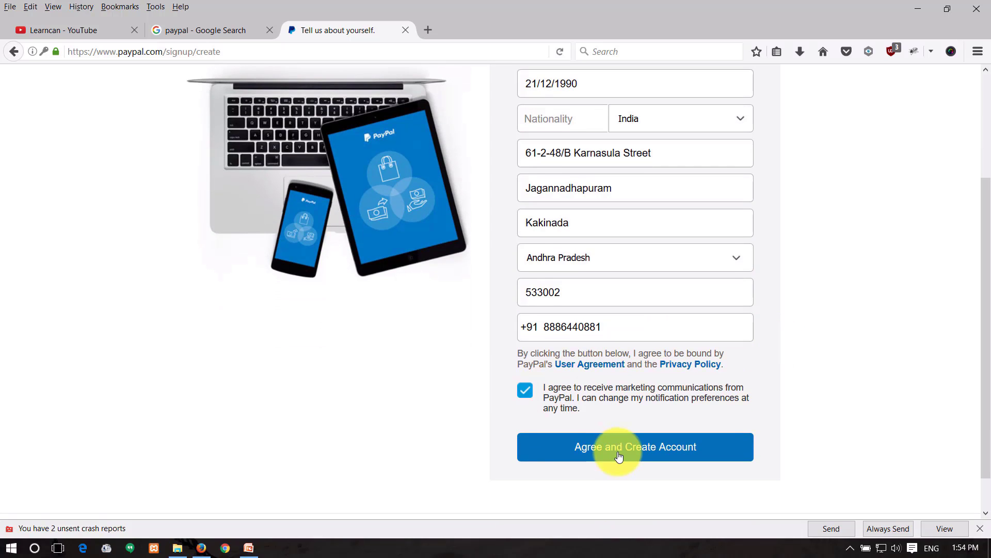
pyautogui.click(663, 454)
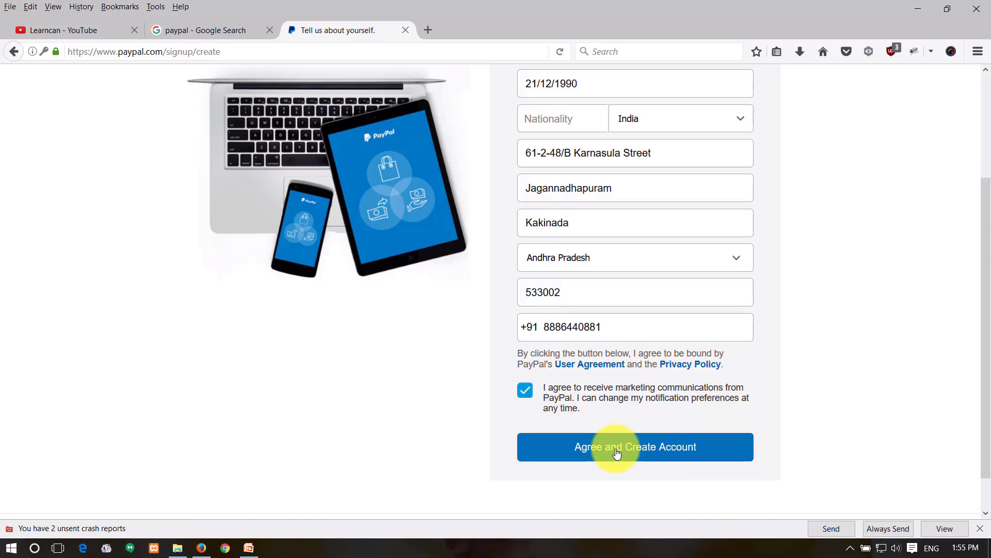
# - Skip linking a card for now and go to the newly created account
pyautogui.click(616, 176)
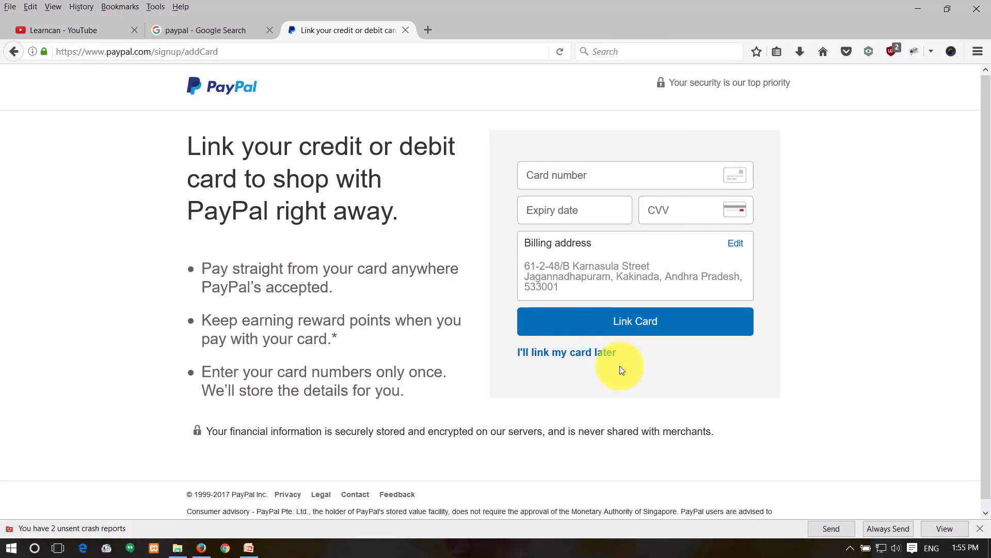
pyautogui.click(594, 354)
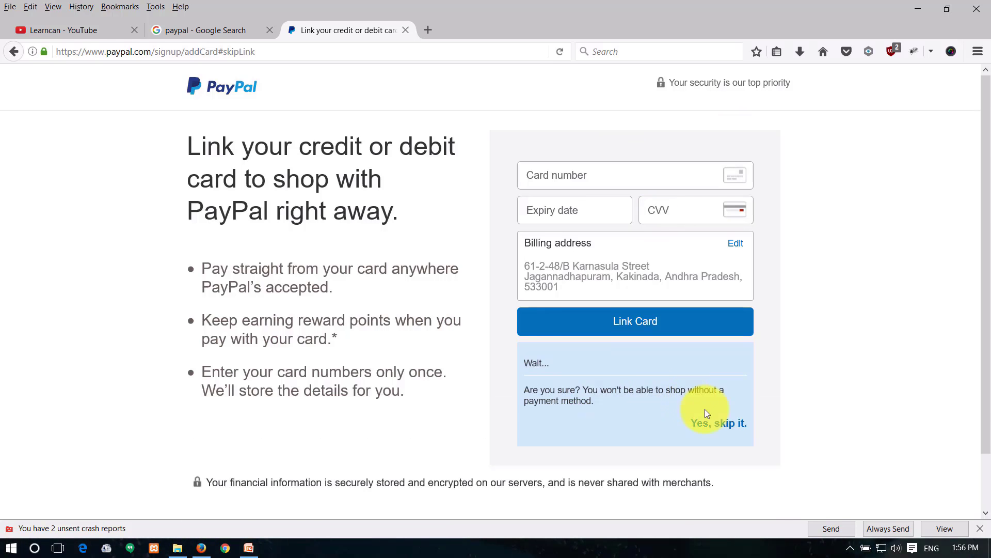
pyautogui.click(725, 424)
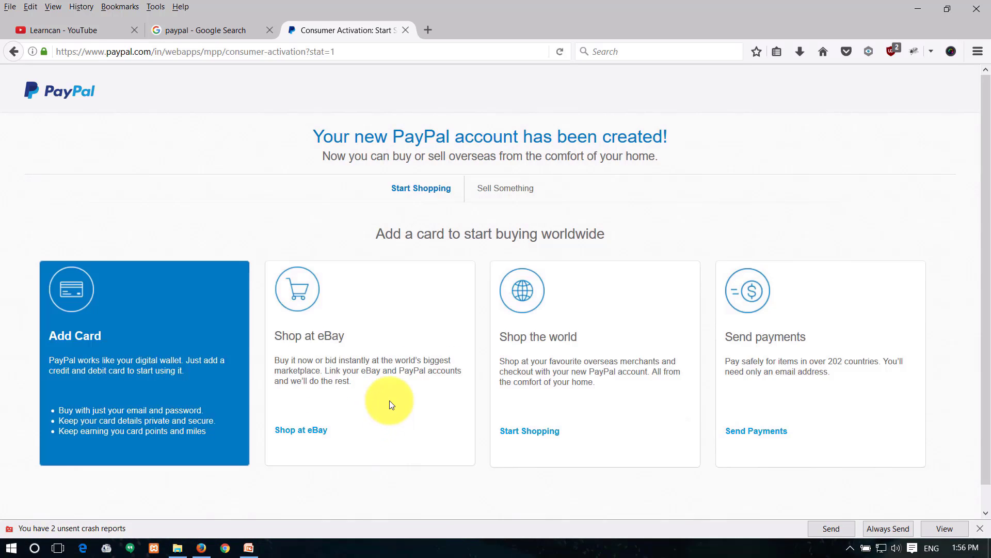
pyautogui.scroll(-1, 408, 364)
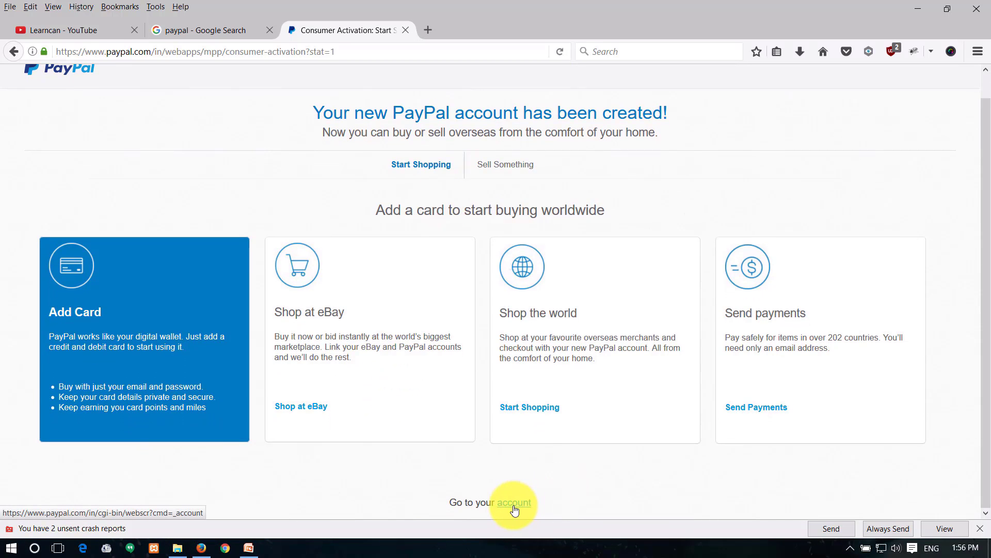
pyautogui.click(514, 510)
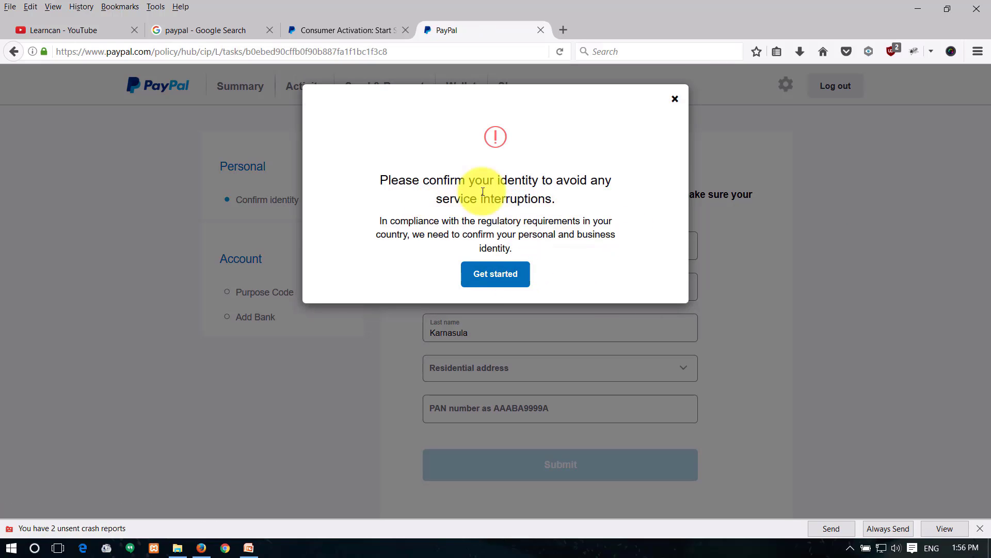
# - Choose the saved residential address, enter the PAN number and submit the identity details
pyautogui.click(478, 270)
pyautogui.click(491, 276)
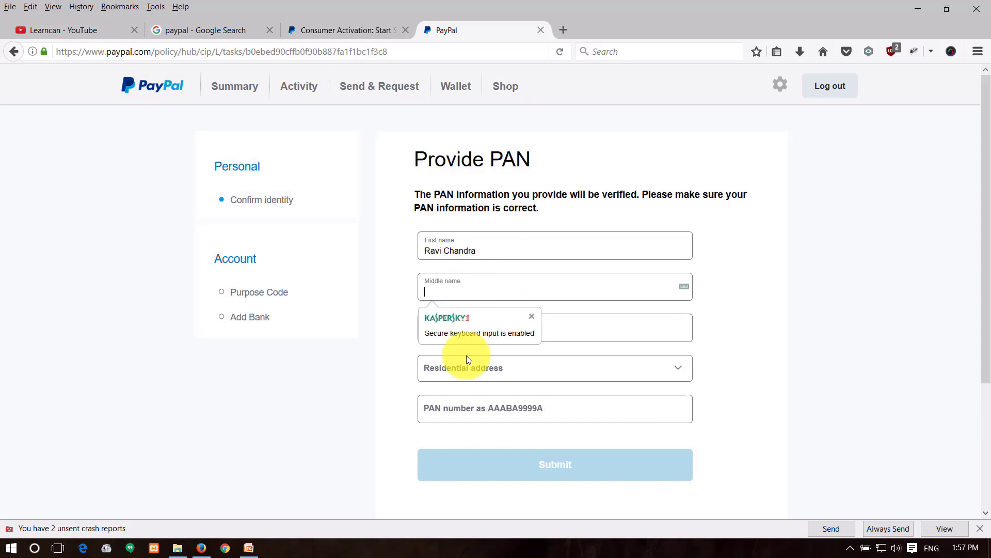
pyautogui.click(464, 368)
pyautogui.click(517, 387)
pyautogui.click(478, 322)
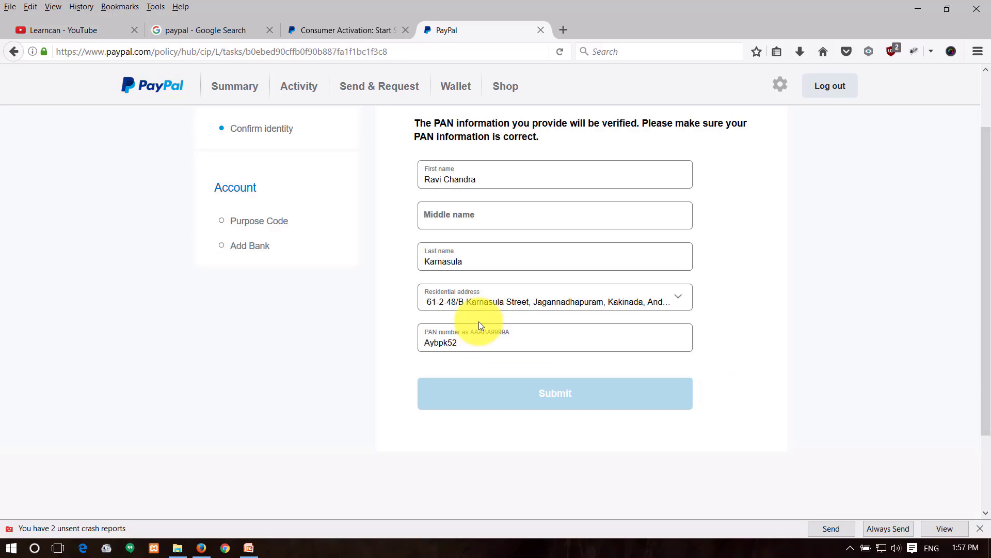
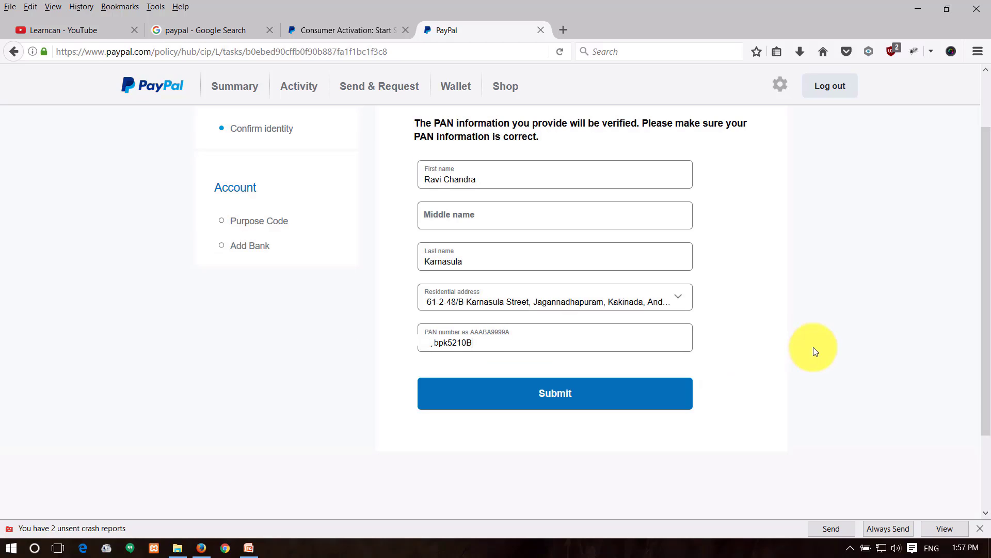
pyautogui.press('Return')
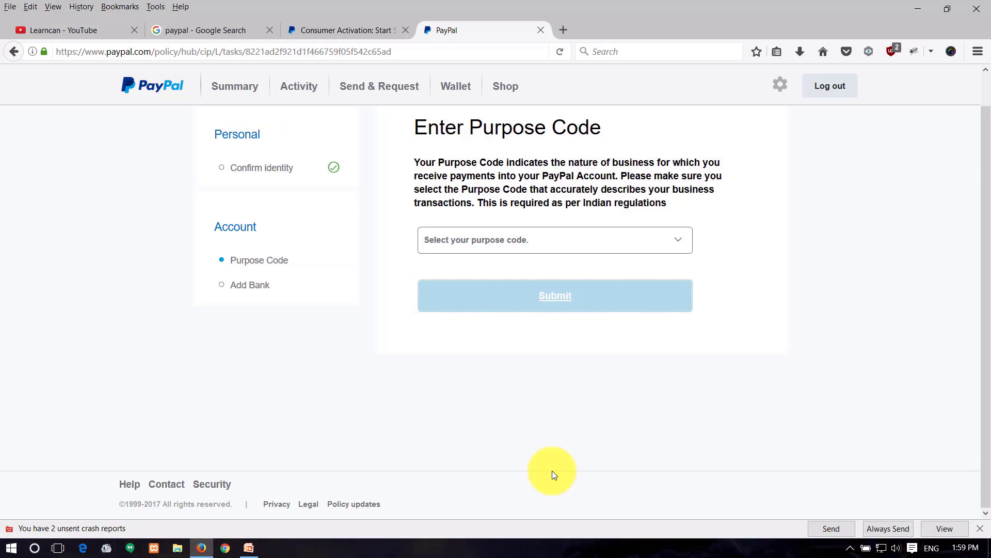
# - Submit 'Advertising and market research' as the purpose code and continue
pyautogui.click(540, 244)
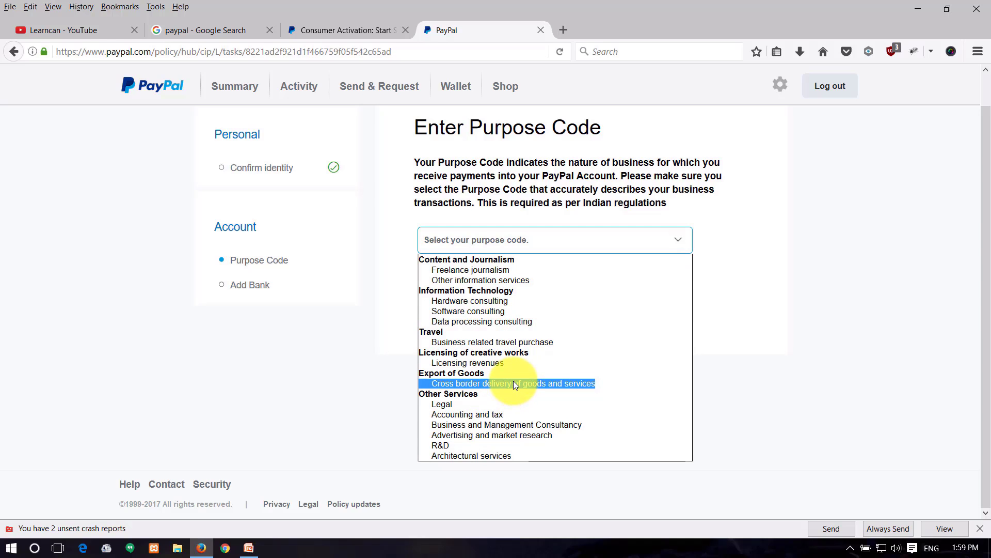
pyautogui.click(519, 435)
pyautogui.click(553, 294)
pyautogui.click(595, 284)
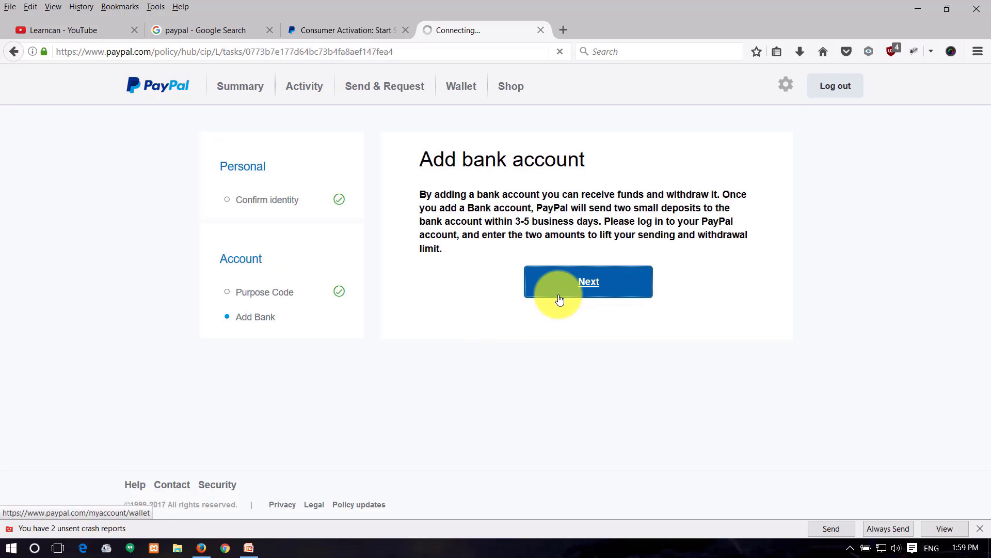
# - Link a bank account using its account number and the IFSC code SBIN0000850
pyautogui.click(483, 211)
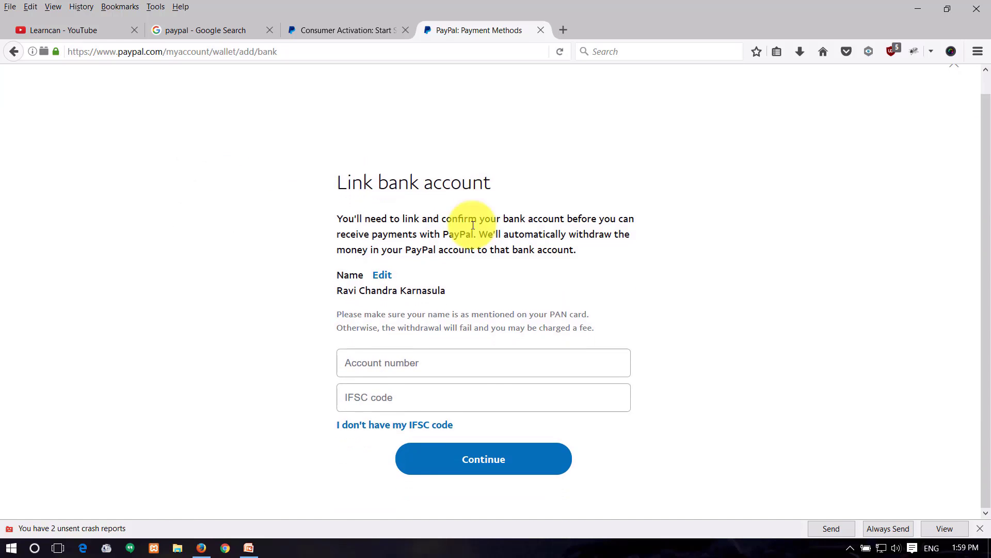
pyautogui.click(385, 356)
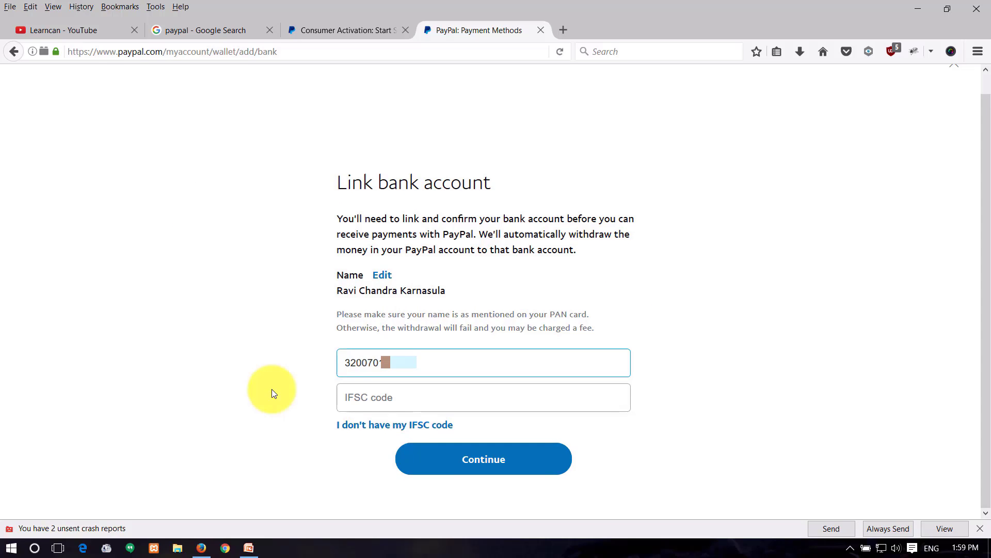
pyautogui.click(435, 368)
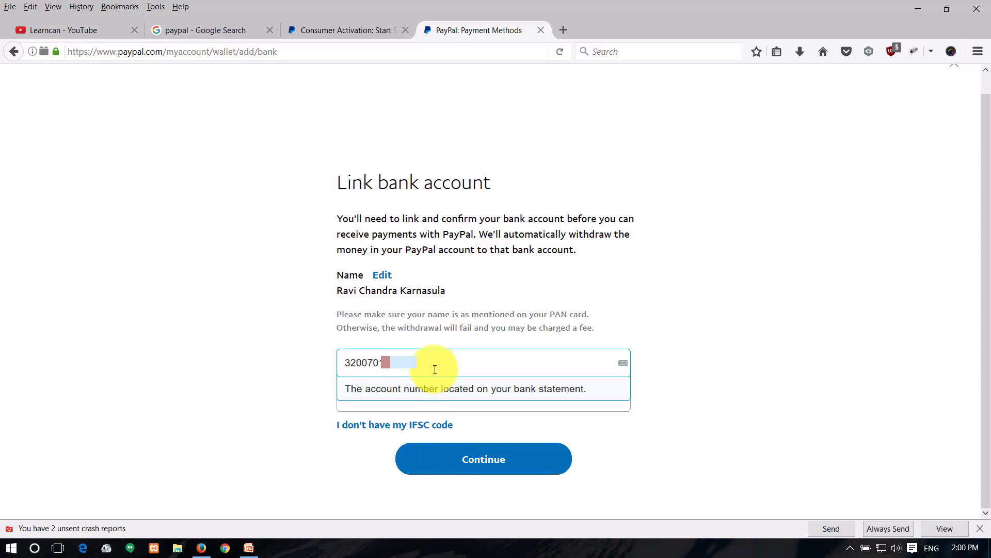
pyautogui.click(301, 374)
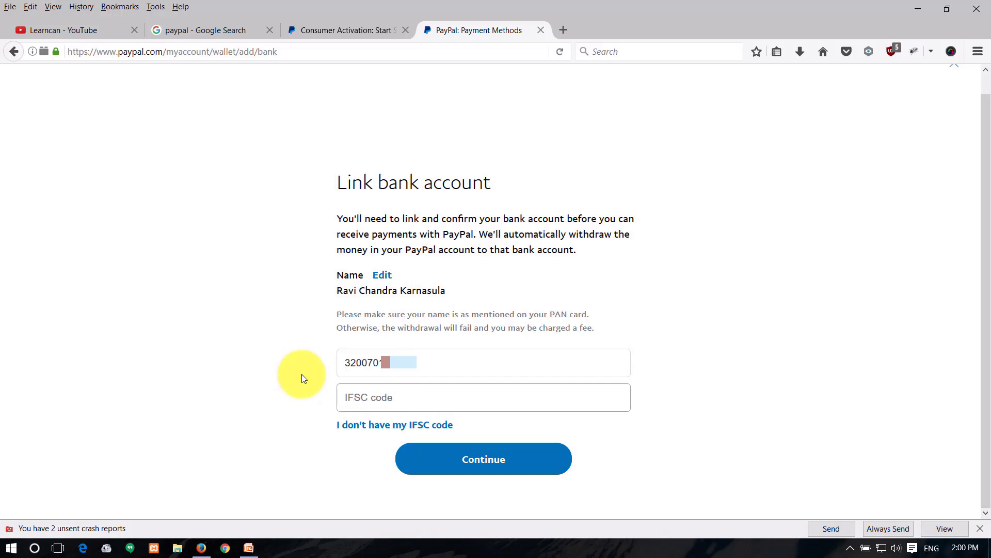
pyautogui.click(384, 402)
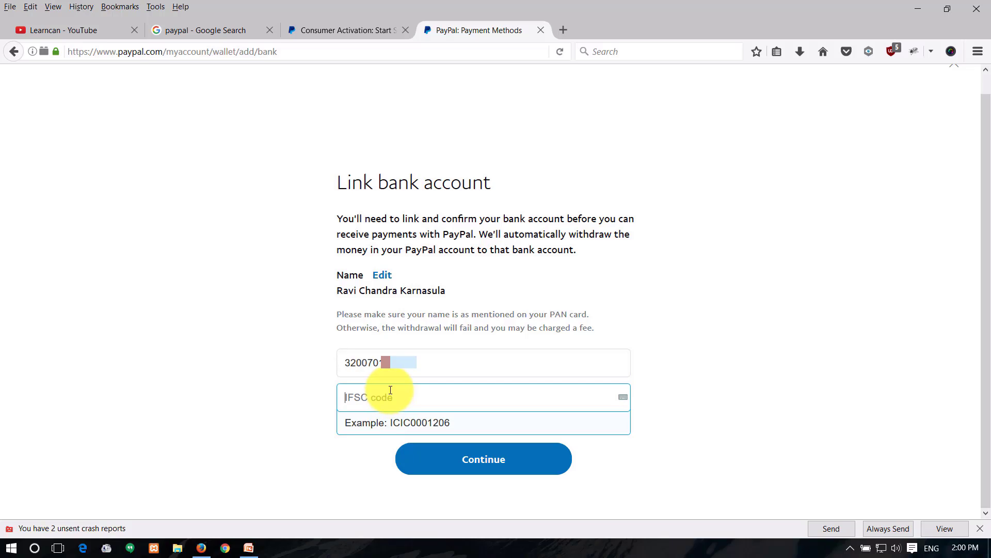
pyautogui.write('SBIN0000850')
pyautogui.click(489, 472)
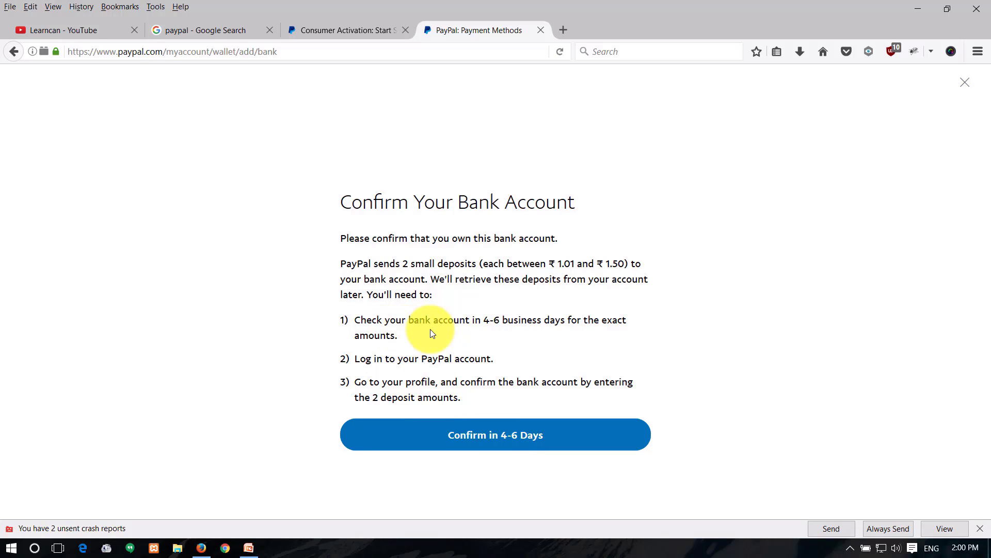
pyautogui.moveTo(487, 265); pyautogui.dragTo(594, 265)
pyautogui.click(617, 264)
pyautogui.doubleClick(618, 264)
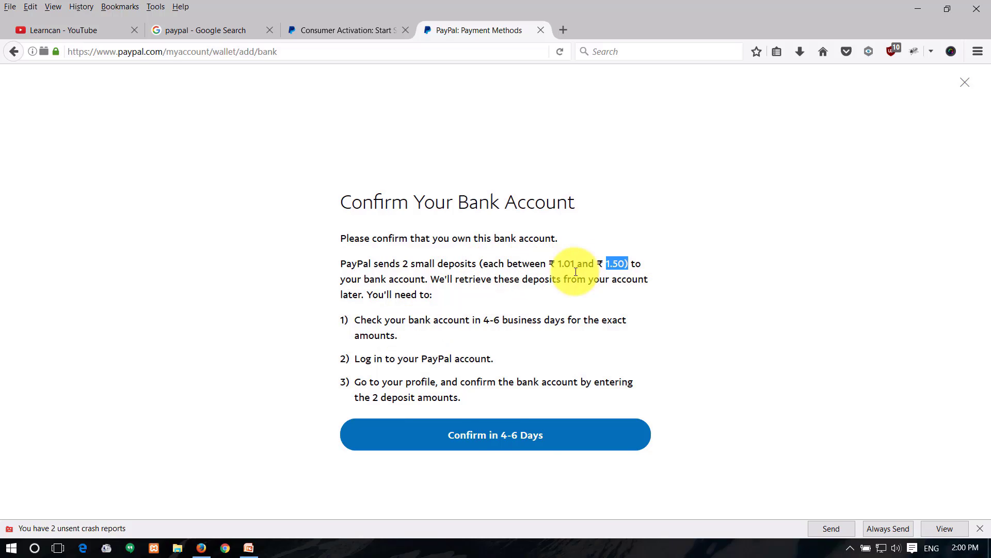
pyautogui.click(536, 268)
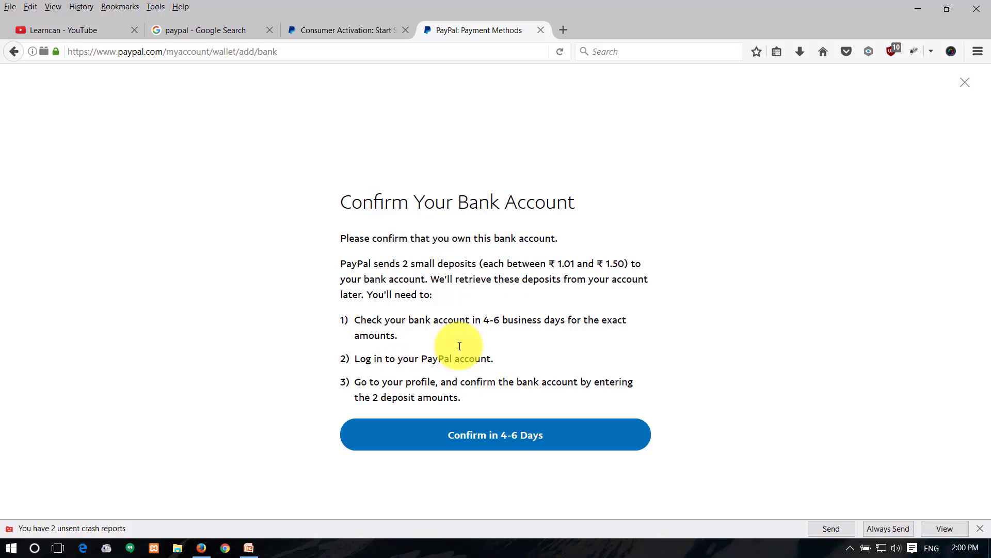
pyautogui.moveTo(482, 263); pyautogui.dragTo(634, 271)
pyautogui.click(548, 263)
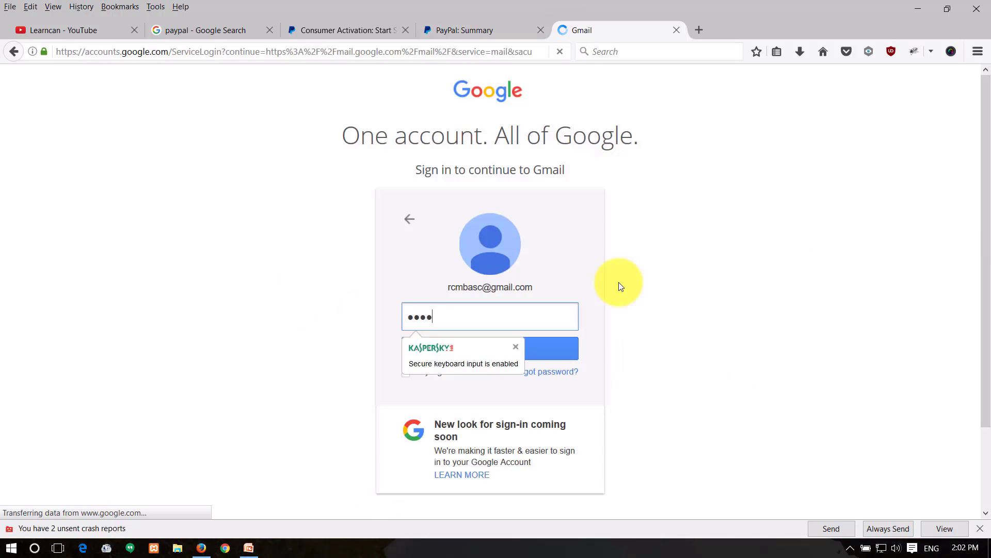
# - Sign in to the Gmail account with its password
pyautogui.write('********')
pyautogui.click(488, 347)
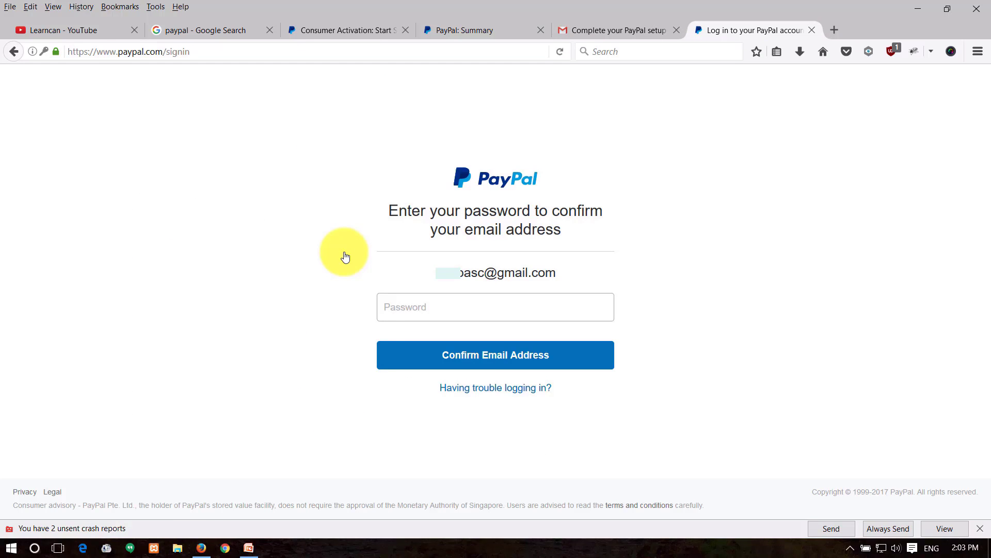
# - Confirm the email address with the account password and view the Summary notifications
pyautogui.click(425, 308)
pyautogui.write('•••••••••')
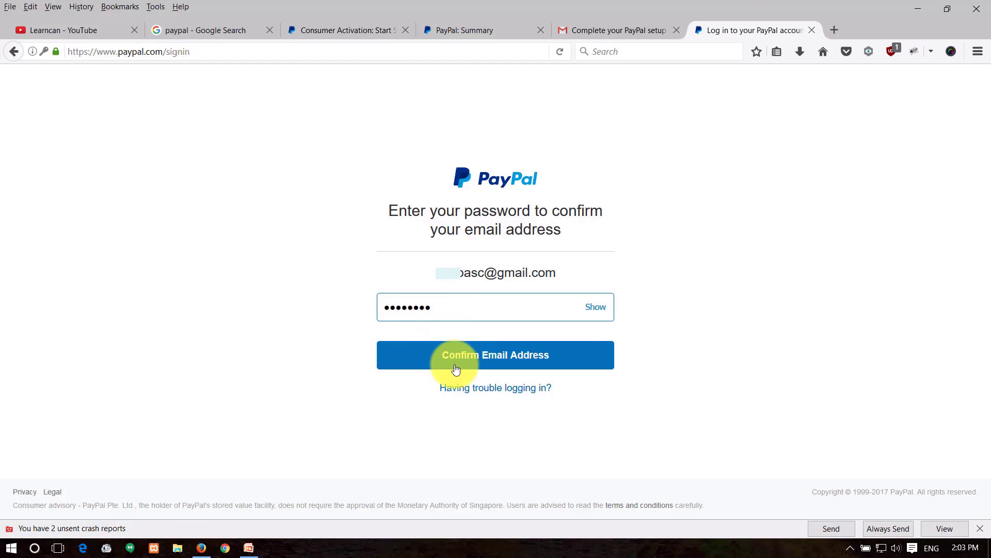
pyautogui.click(485, 354)
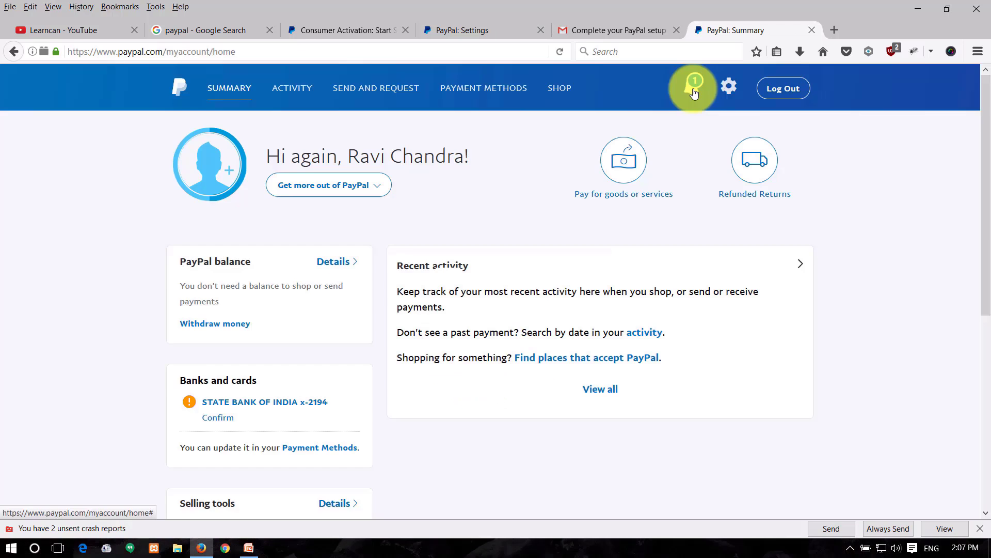
pyautogui.click(694, 89)
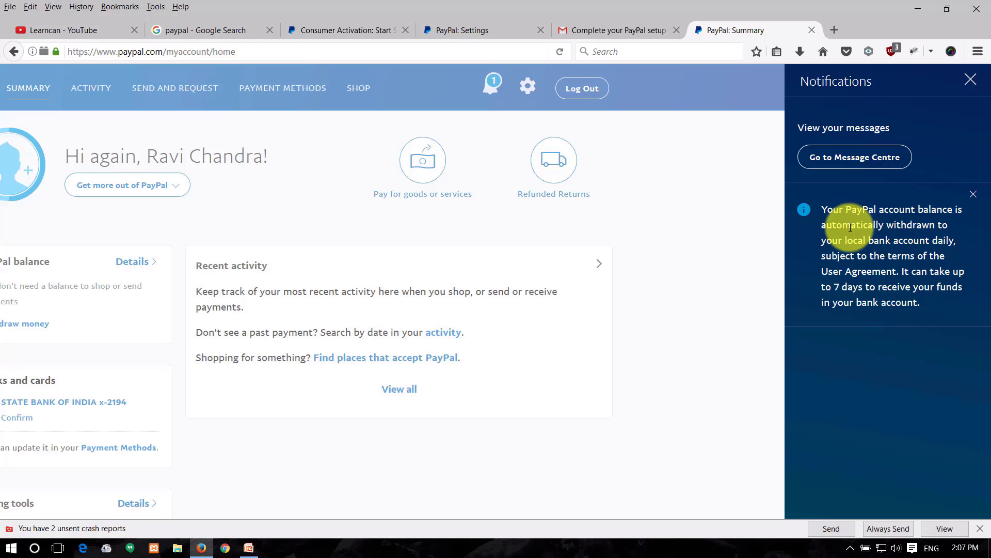
# - Close the notifications and go to the phone section of the account settings
pyautogui.press('Escape')
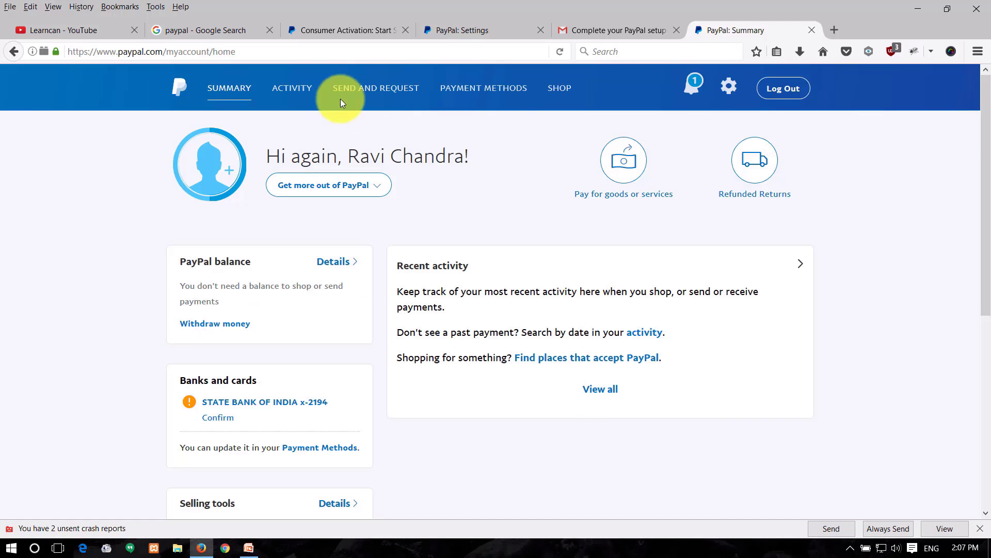
pyautogui.click(729, 85)
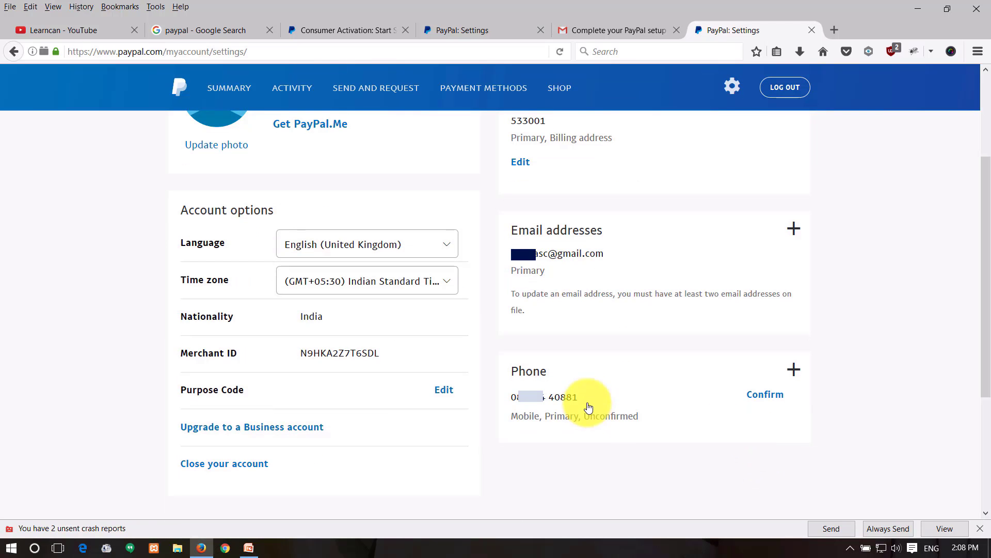
pyautogui.click(764, 394)
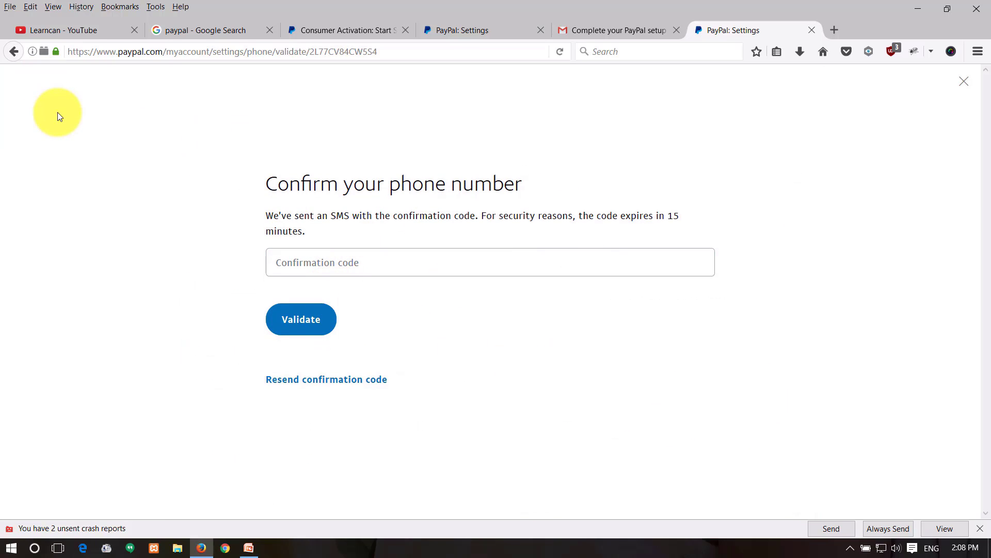
pyautogui.click(14, 51)
pyautogui.scroll(-1, 785, 393)
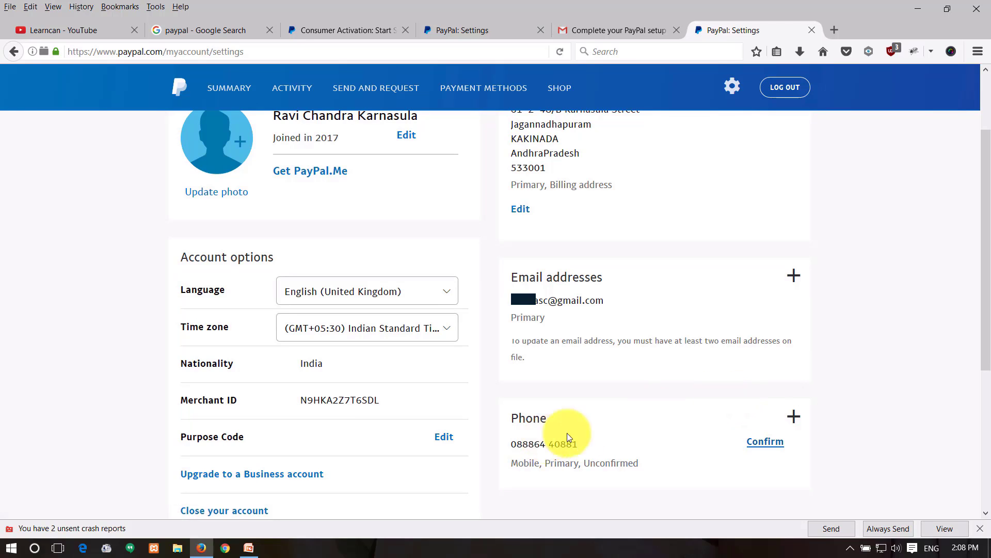
# - Add a new mobile number and validate it with the SMS confirmation code
pyautogui.click(316, 261)
pyautogui.click(310, 390)
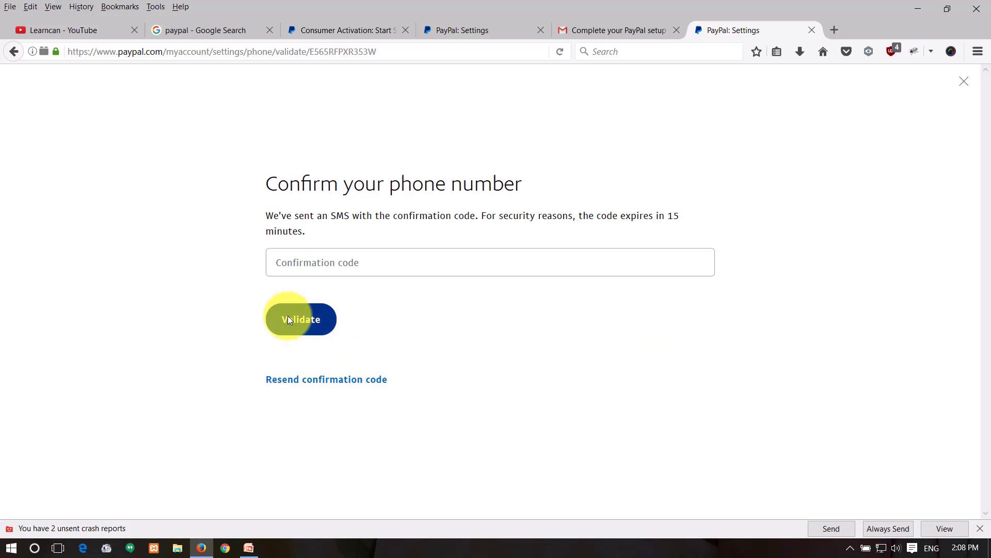
pyautogui.click(300, 265)
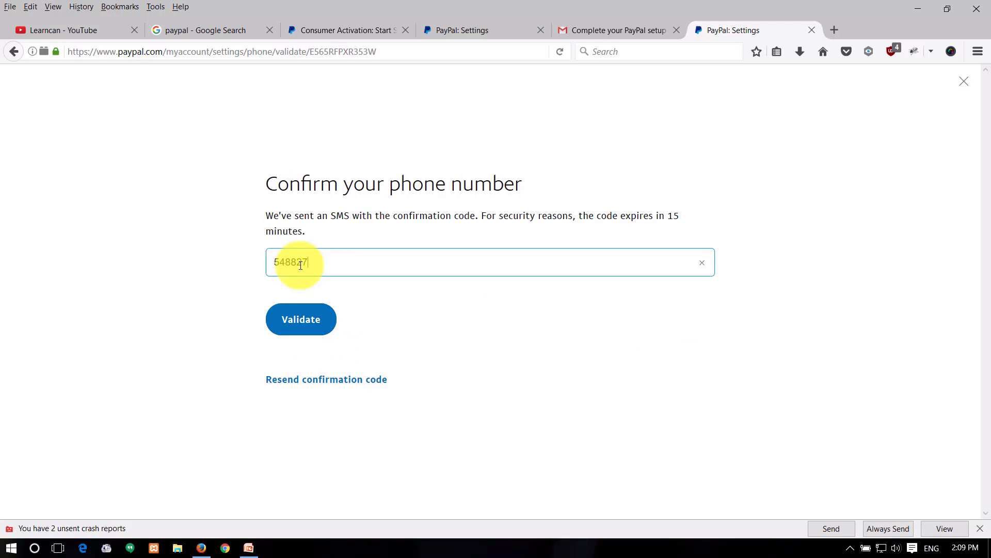
pyautogui.click(302, 319)
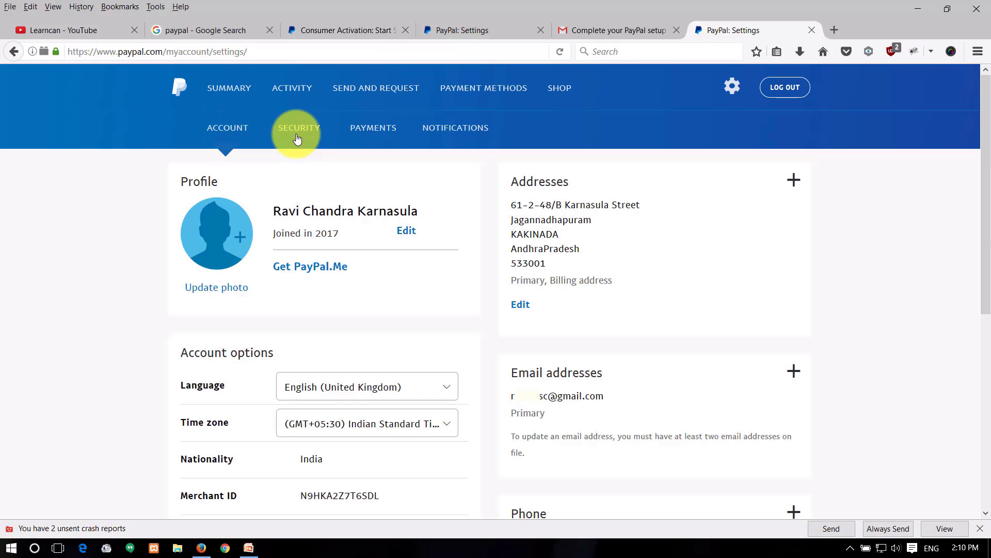
# - Open the security settings and look through the current, new and confirm password fields
pyautogui.click(294, 127)
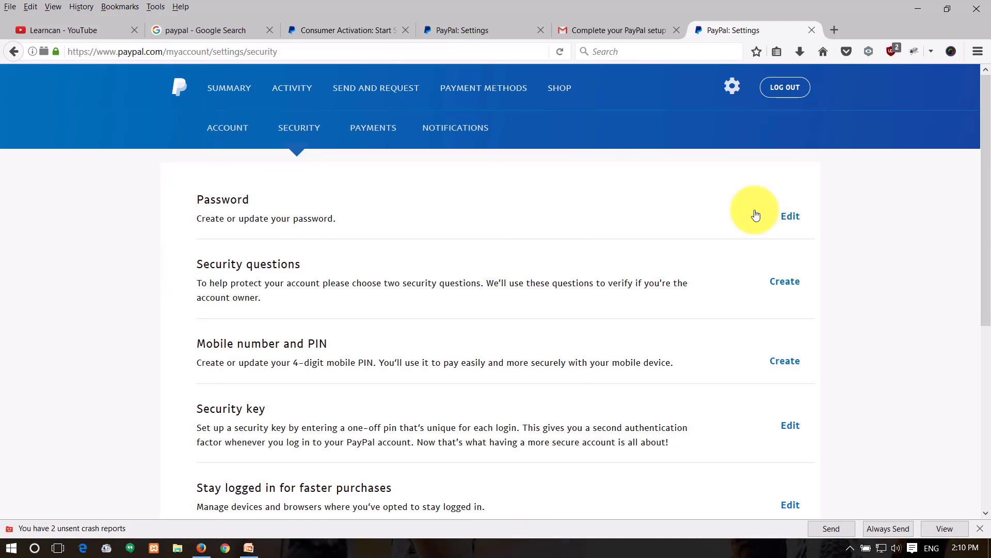
pyautogui.click(786, 217)
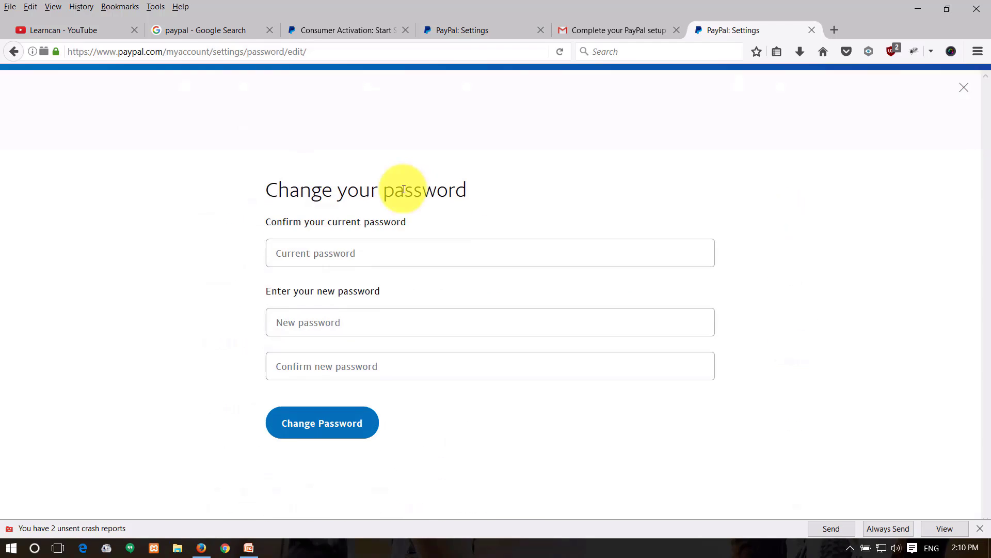
pyautogui.click(365, 242)
pyautogui.click(328, 328)
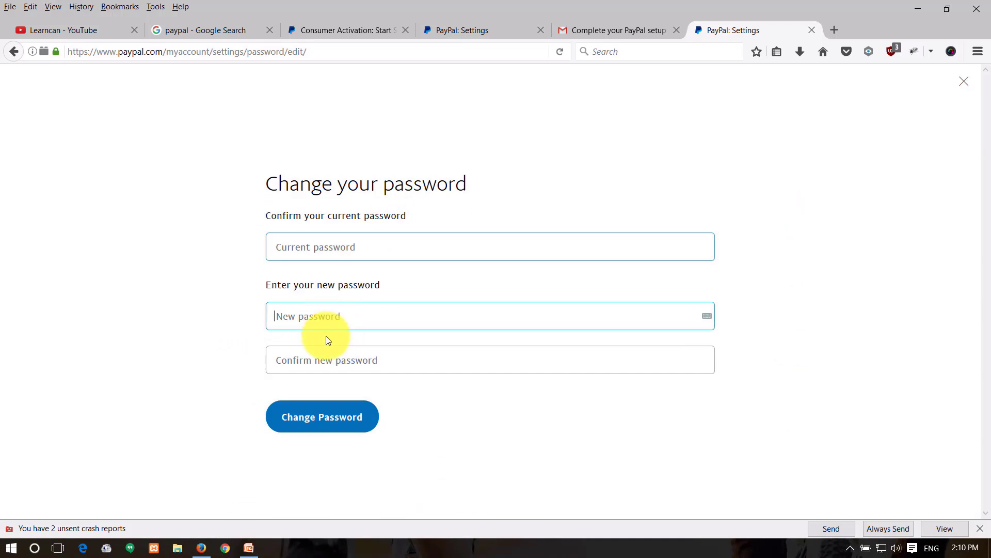
pyautogui.click(326, 359)
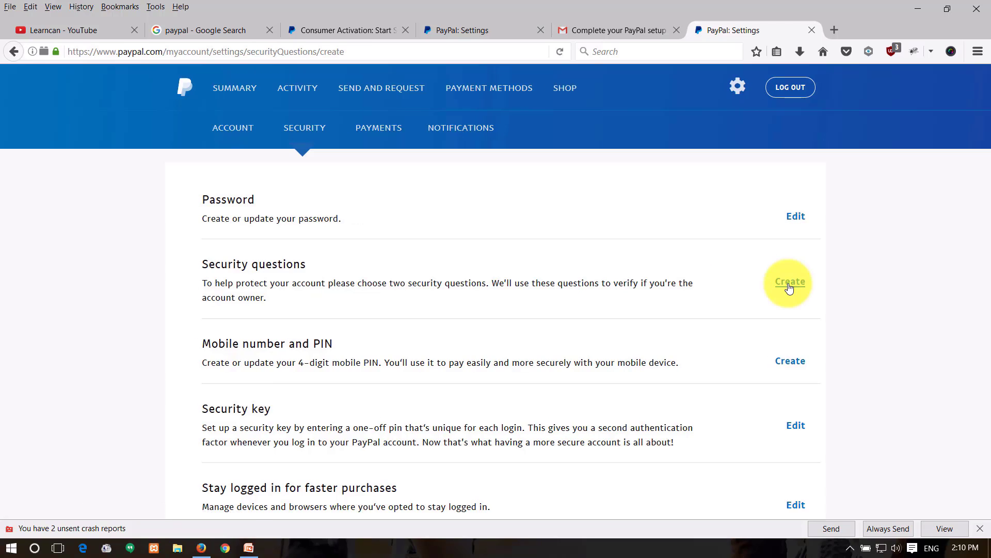
# - Pick the first school question for security question 1, then return without saving
pyautogui.click(785, 283)
pyautogui.click(326, 289)
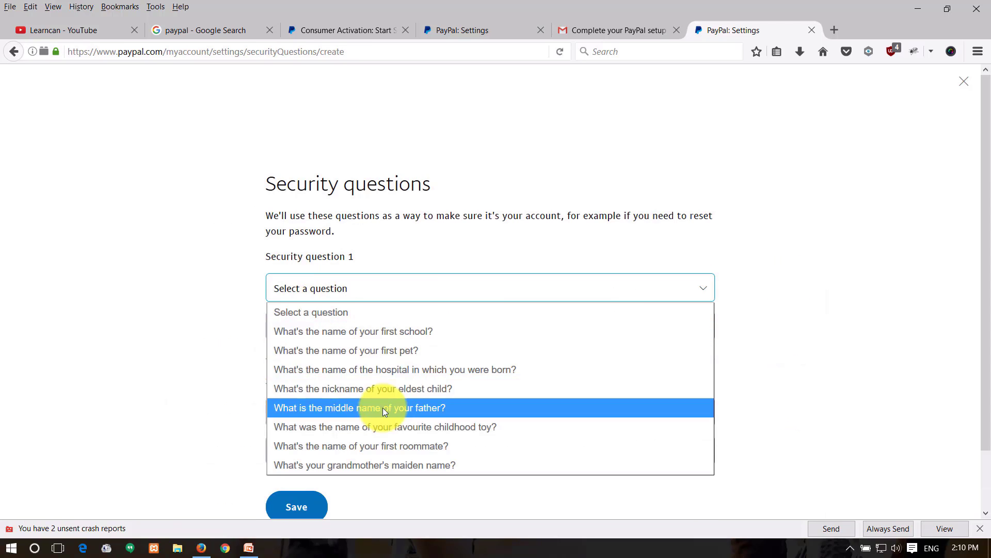
pyautogui.click(351, 334)
pyautogui.click(317, 332)
pyautogui.scroll(-2, 225, 353)
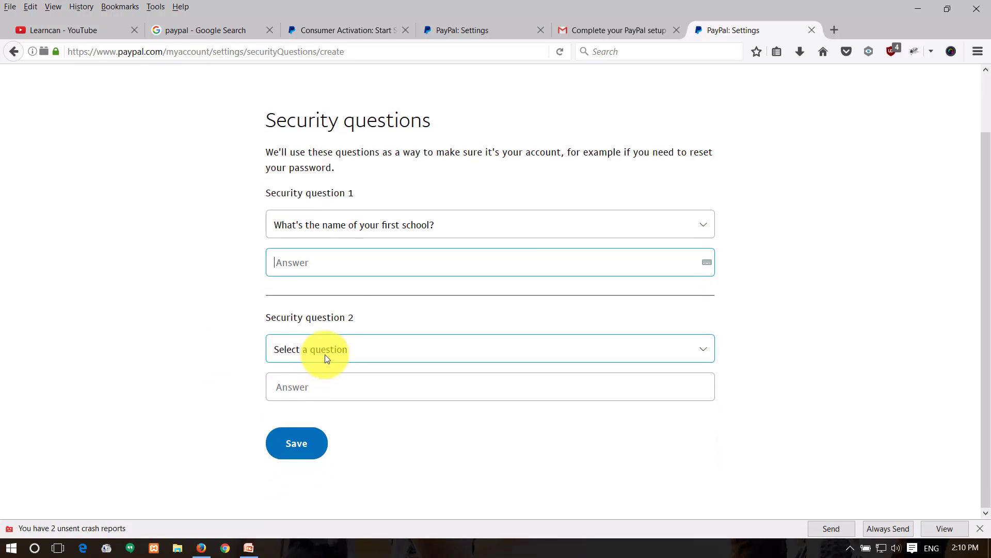
pyautogui.hotkey('alt', 'Left')
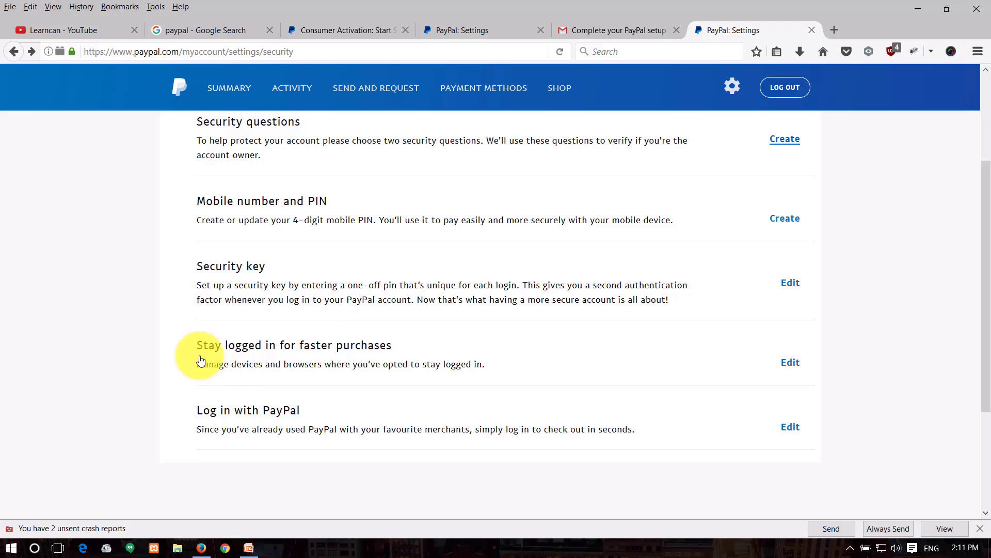
# - Review the stay-logged-in devices and notification settings, then return to the account summary
pyautogui.scroll(-2, 201, 361)
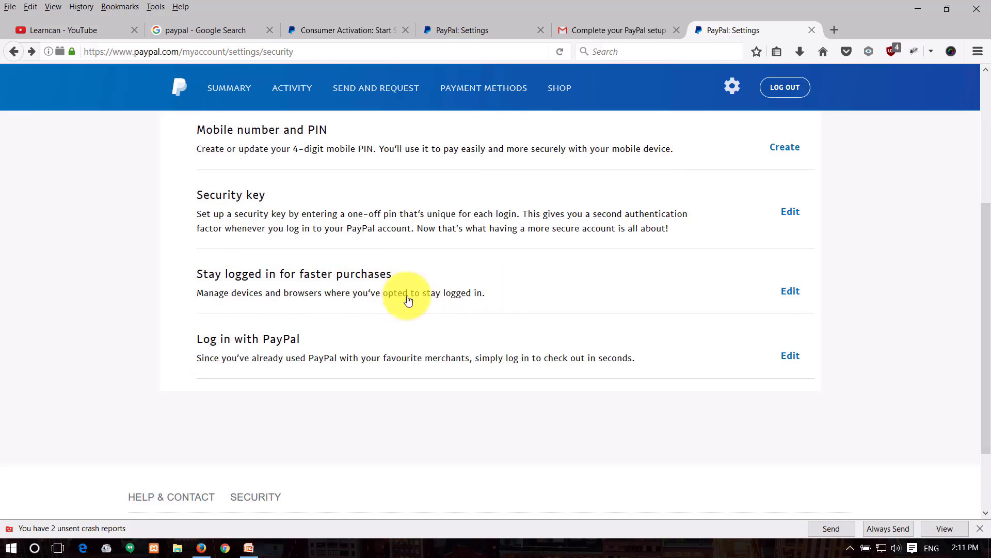
pyautogui.click(783, 310)
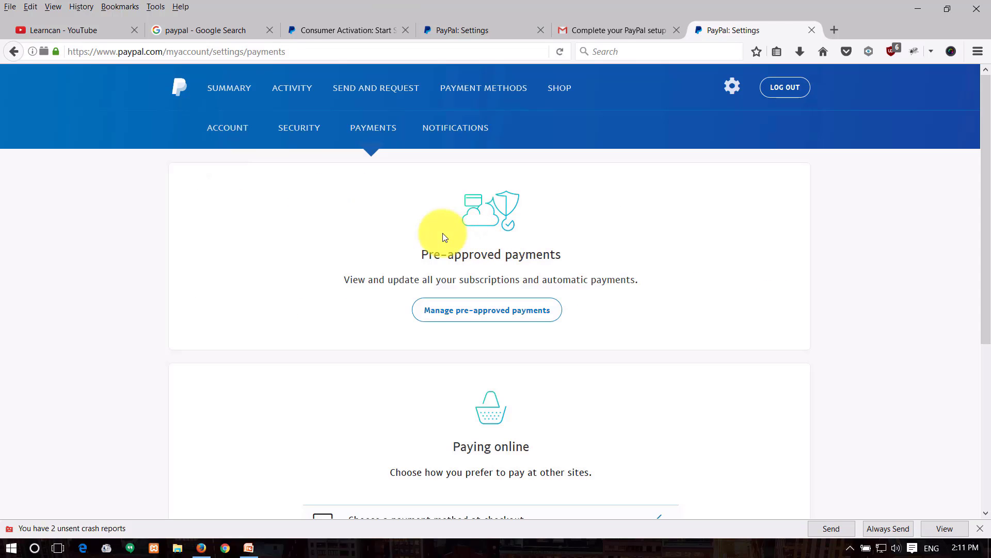
pyautogui.click(455, 128)
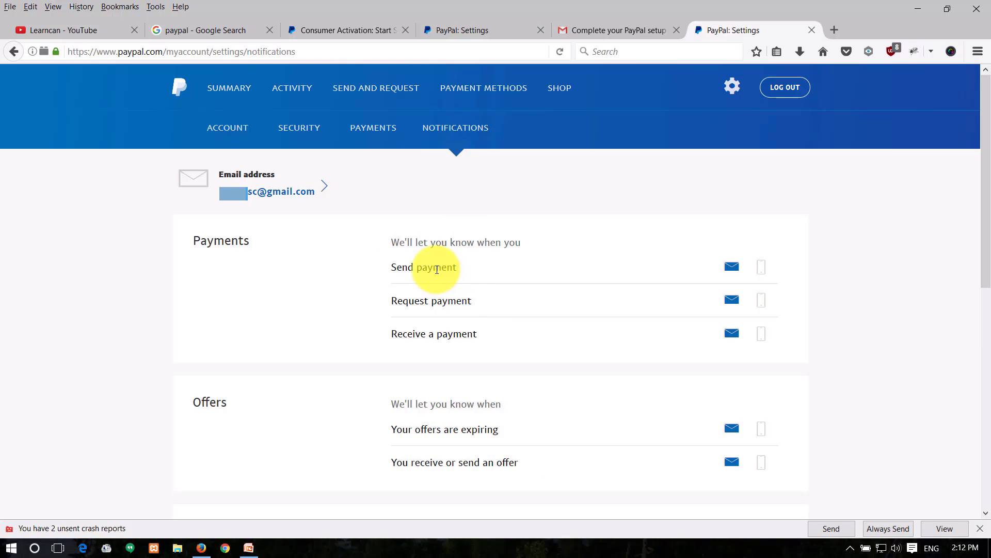
pyautogui.click(763, 273)
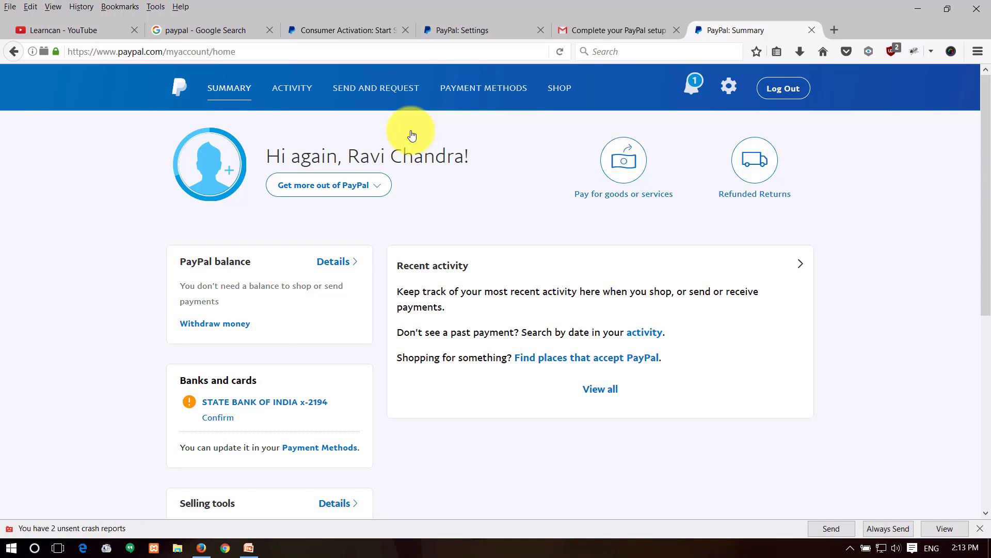
# - Switch to the Learncan YouTube channel tab and check LEARNCAN in its web address
pyautogui.hotkey('ctrl', 'Tab')
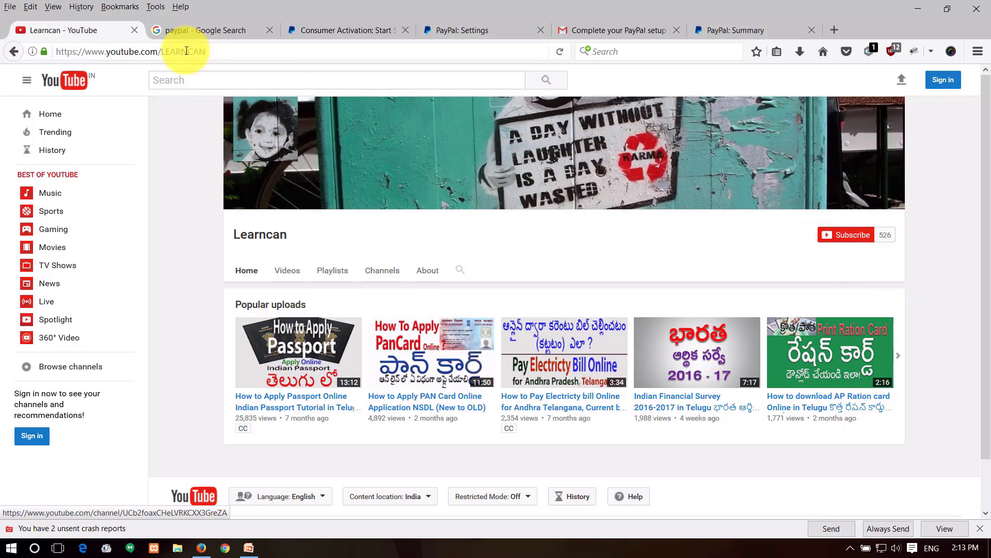
pyautogui.moveTo(162, 50); pyautogui.dragTo(232, 50)
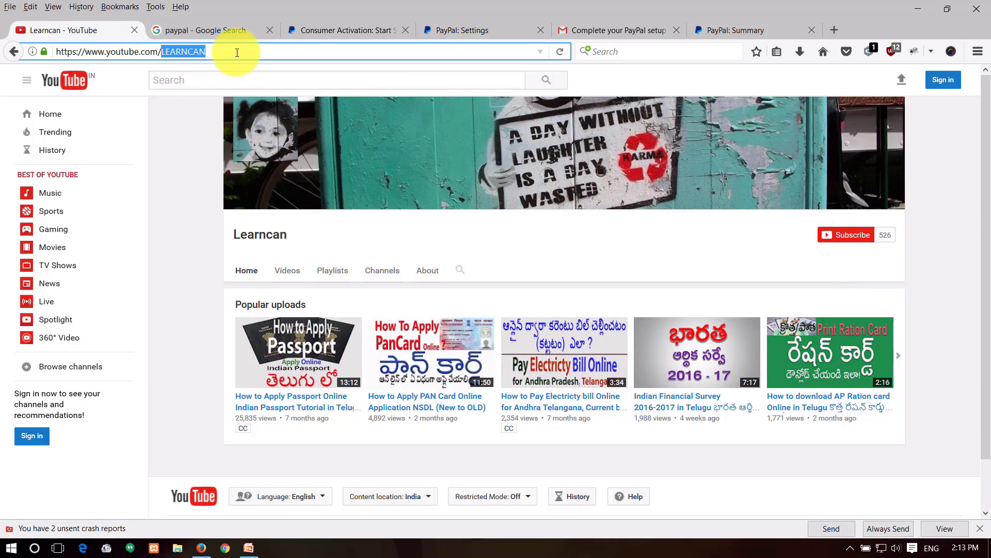
pyautogui.click(186, 171)
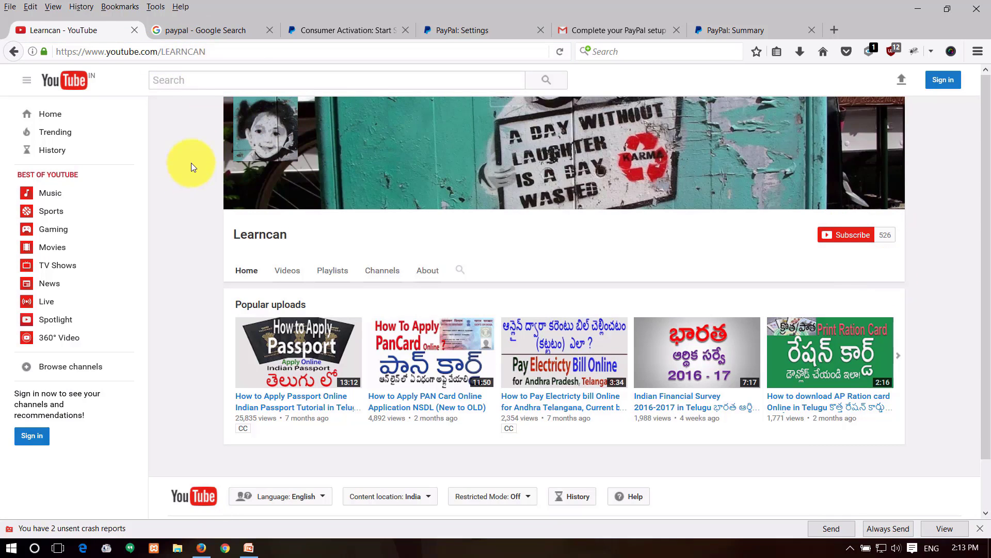